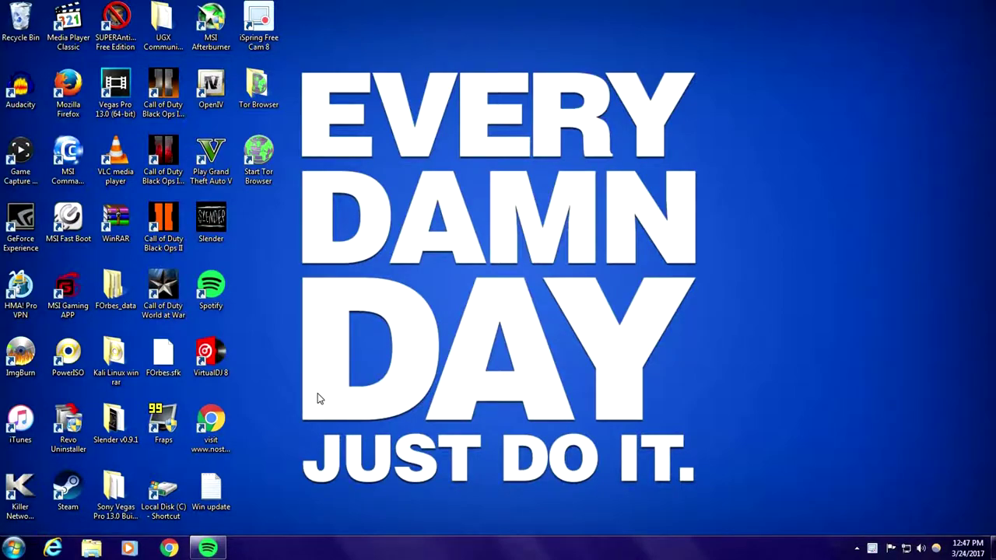
Step: Launch Chrome, search Google for 'zombiemodding', and open the 'ZombieModding - Home' result
double_click(215, 507)
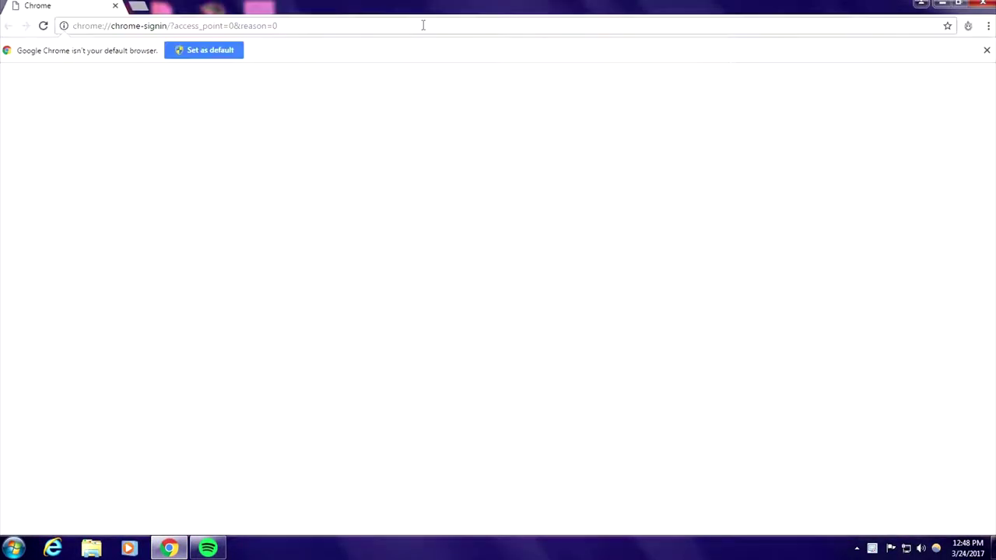
click(423, 25)
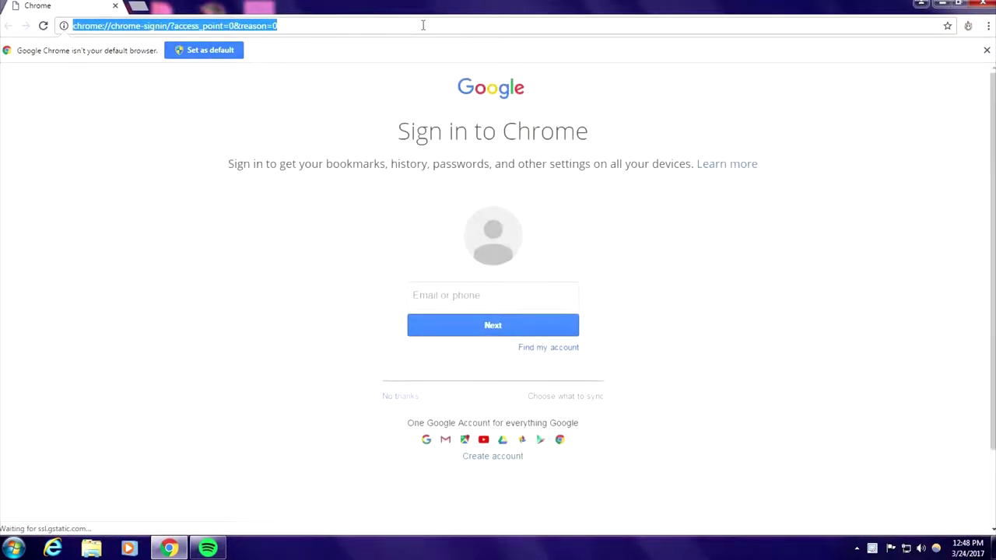
text(zombiemodding)
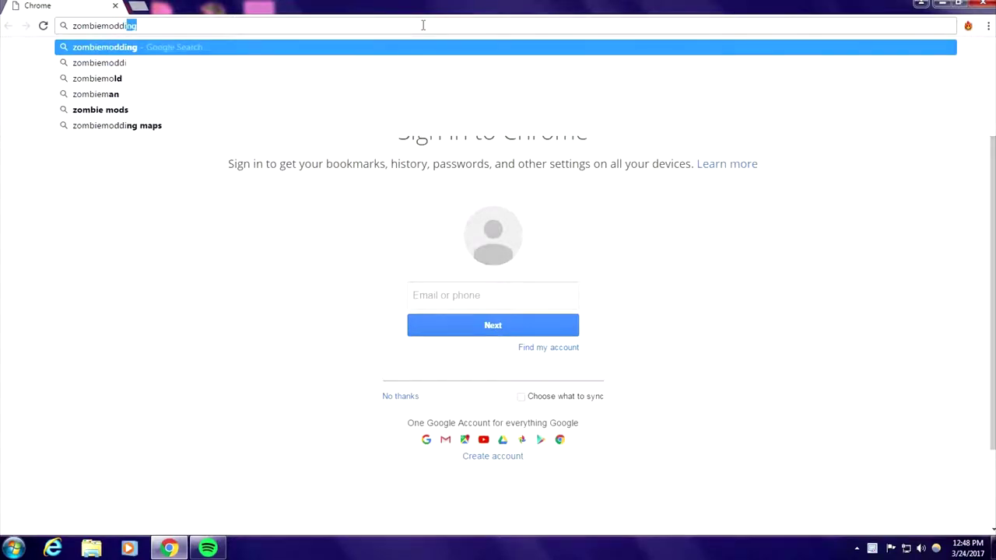
key(Return)
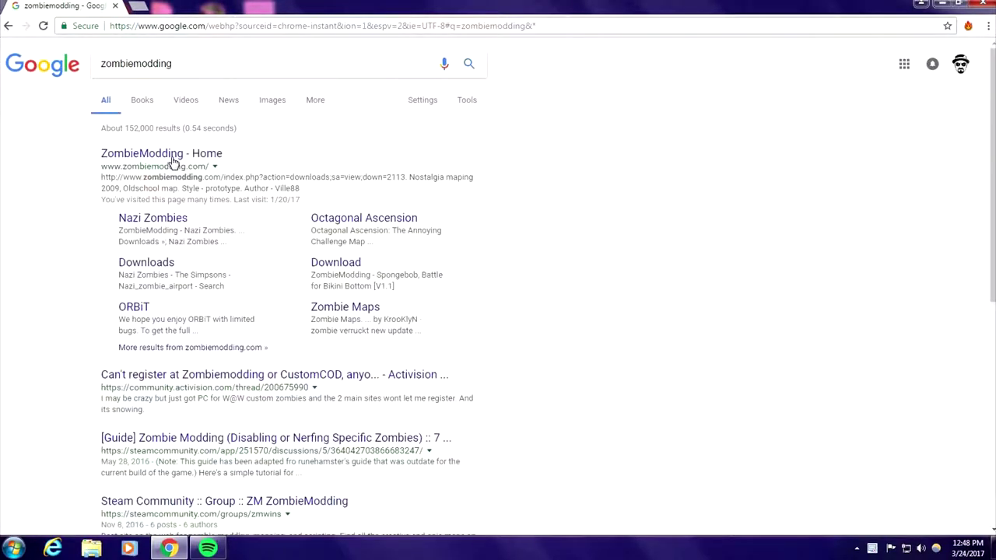
click(174, 160)
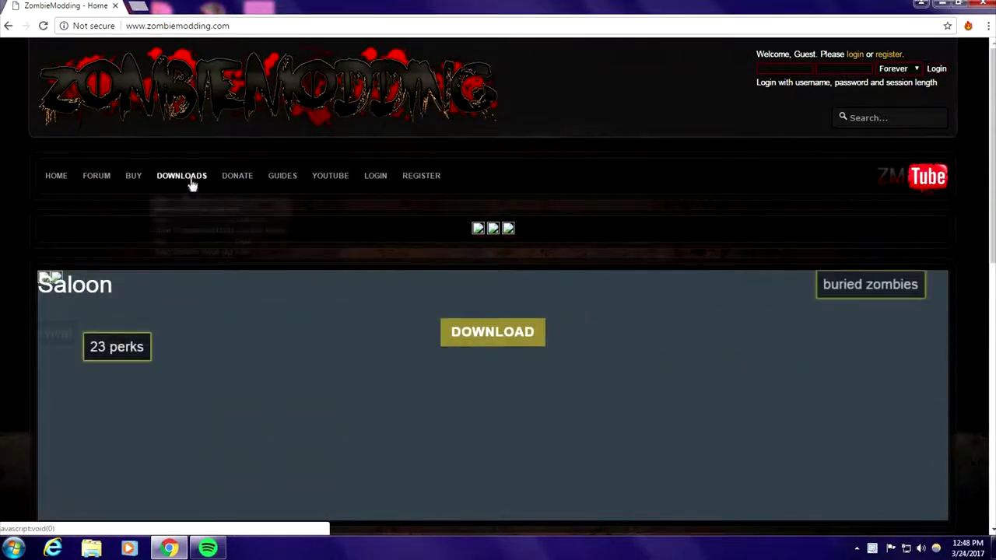
Step: Go to Downloads > Maps / Custom Content > Nazi Zombies and browse the map style listing
mouse_move(187, 181)
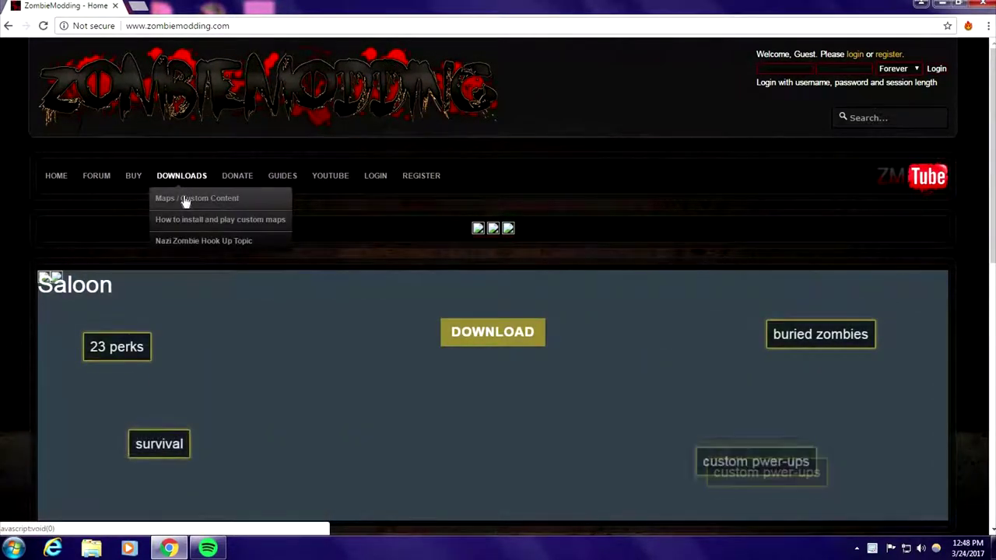
click(185, 199)
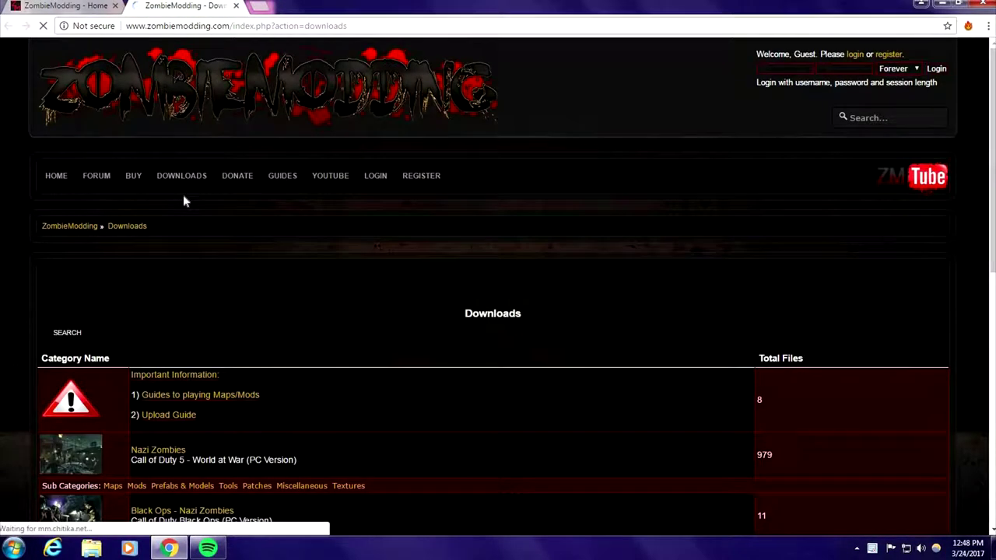
scroll(194, 397, down, 1)
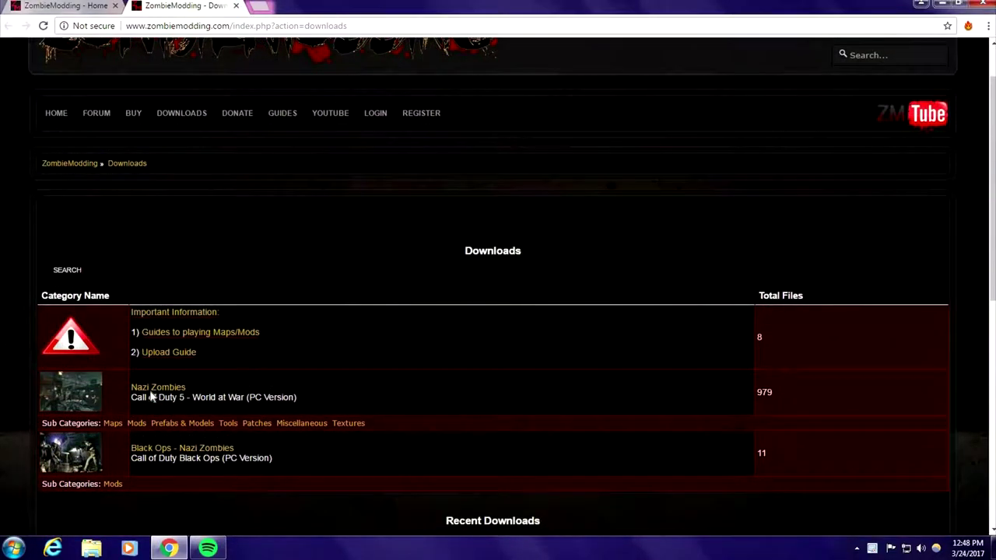
click(179, 450)
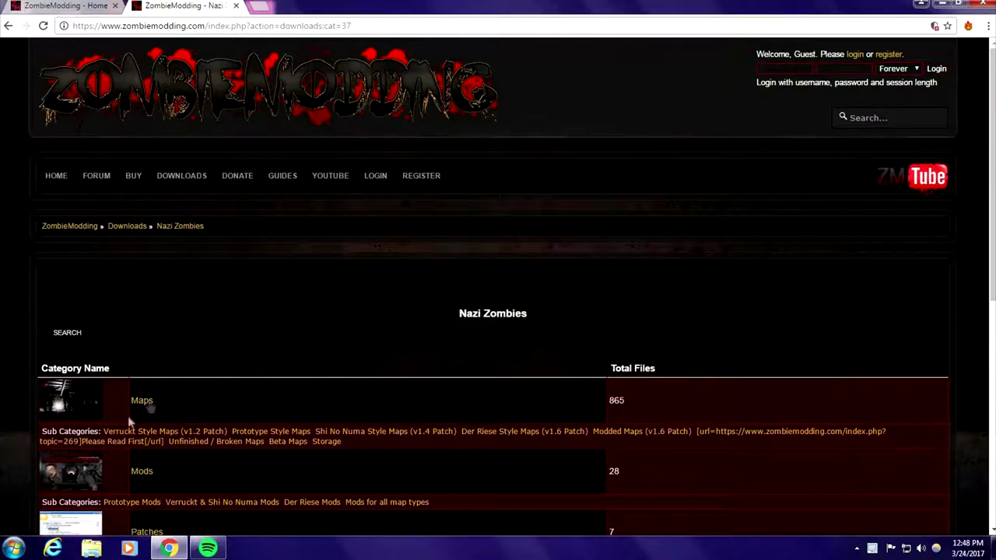
scroll(148, 433, down, 3)
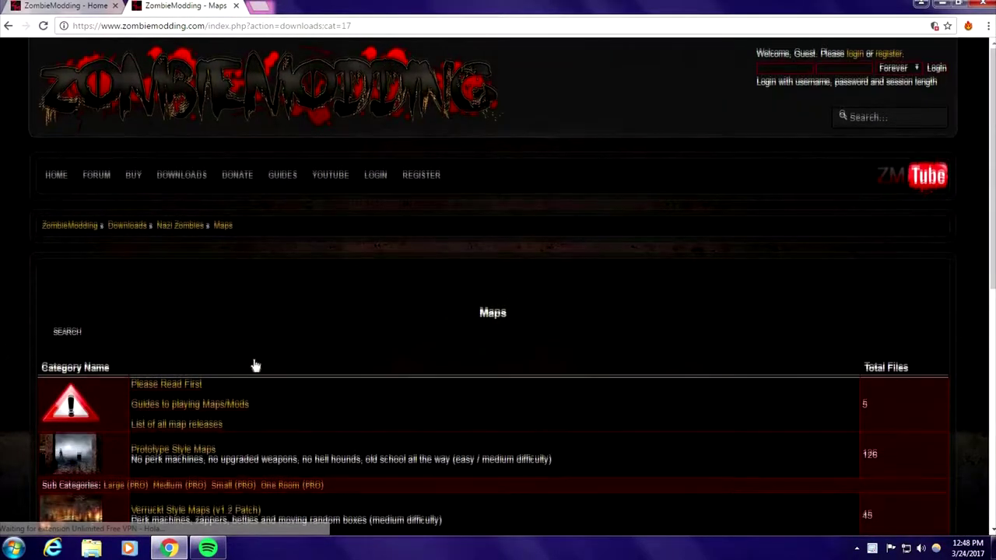
scroll(233, 358, down, 3)
scroll(226, 356, down, 1)
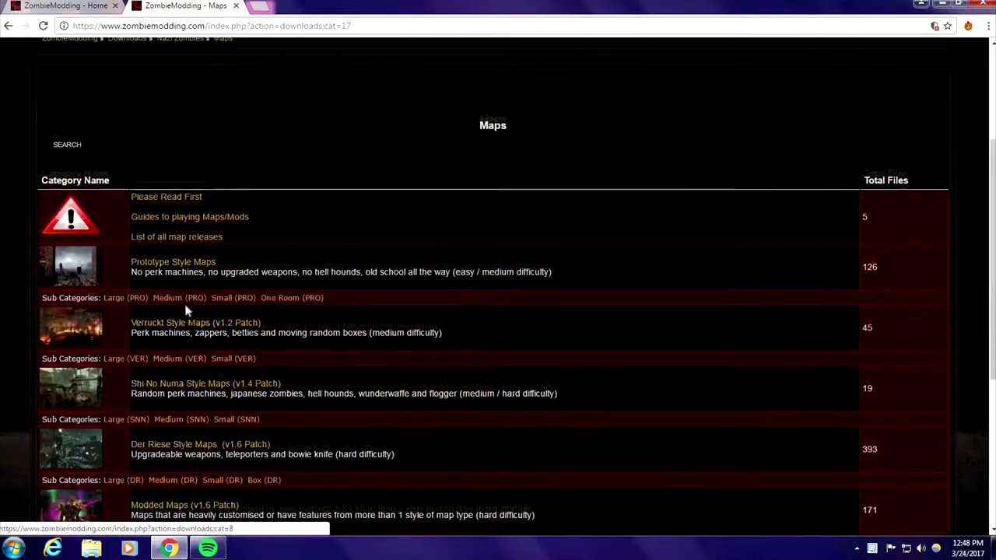
scroll(195, 256, down, 3)
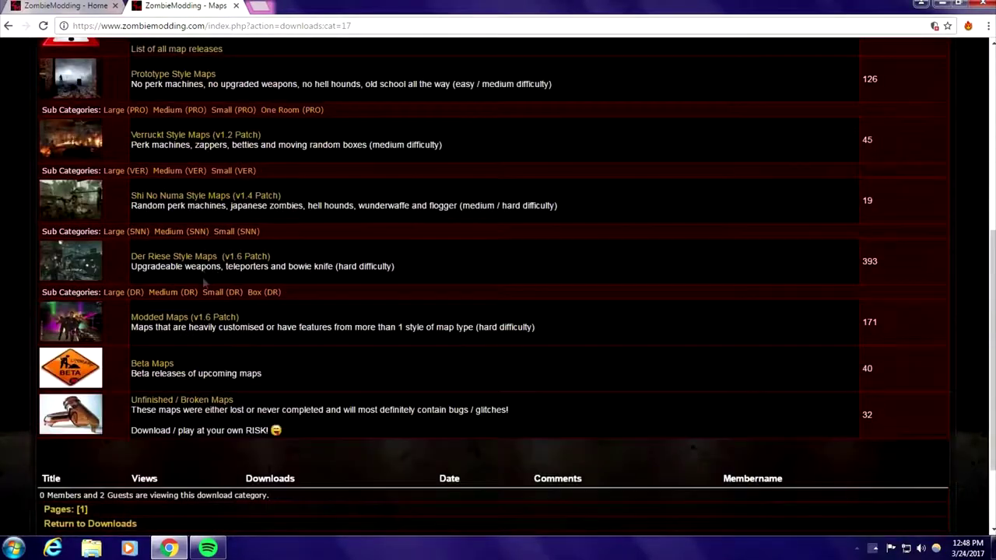
scroll(189, 219, up, 1)
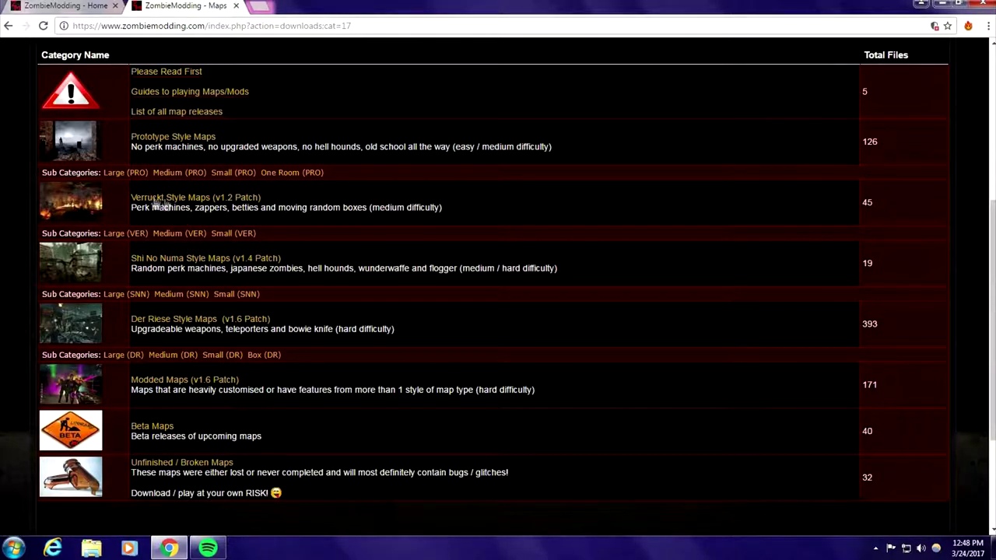
Step: Open the CRACKED v1.3 download page under Der Riese Style Maps
click(196, 321)
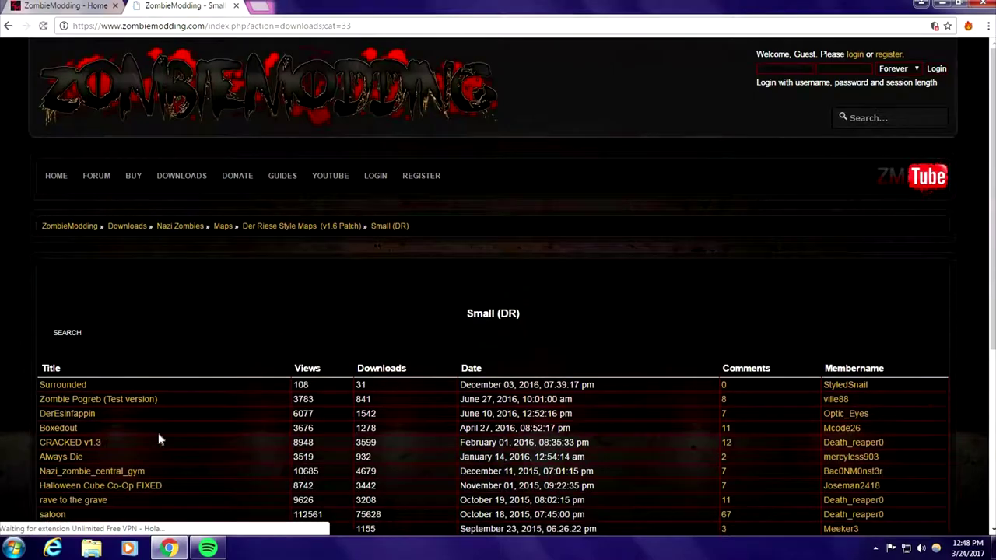
scroll(158, 398, down, 3)
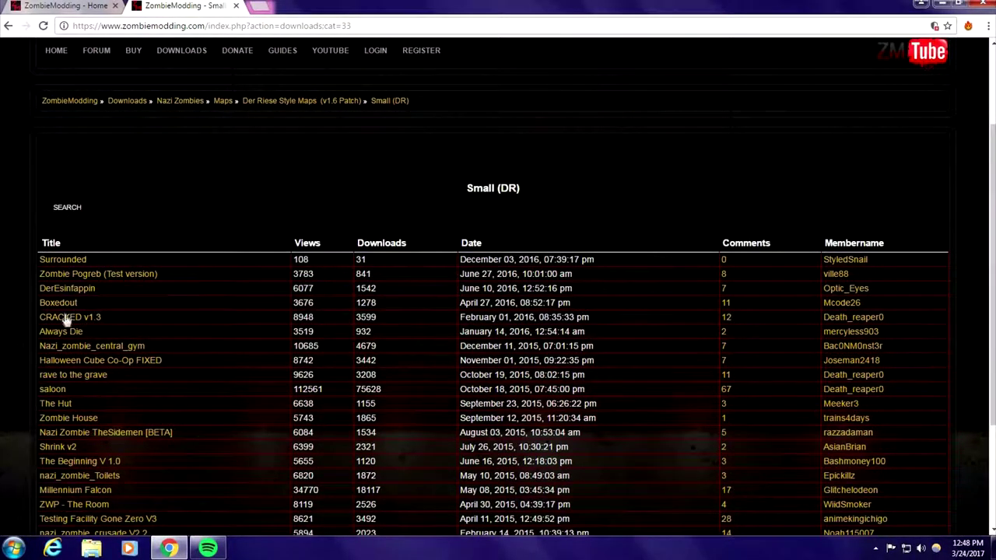
click(66, 318)
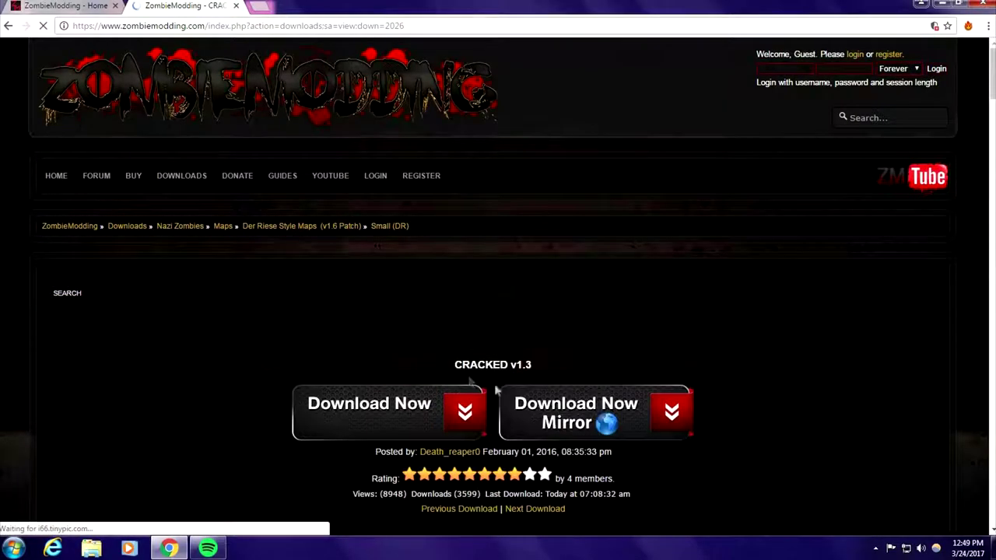
Step: After the main link fails with Invalid referer, start the mirror download of crackedv1.3.exe
click(420, 409)
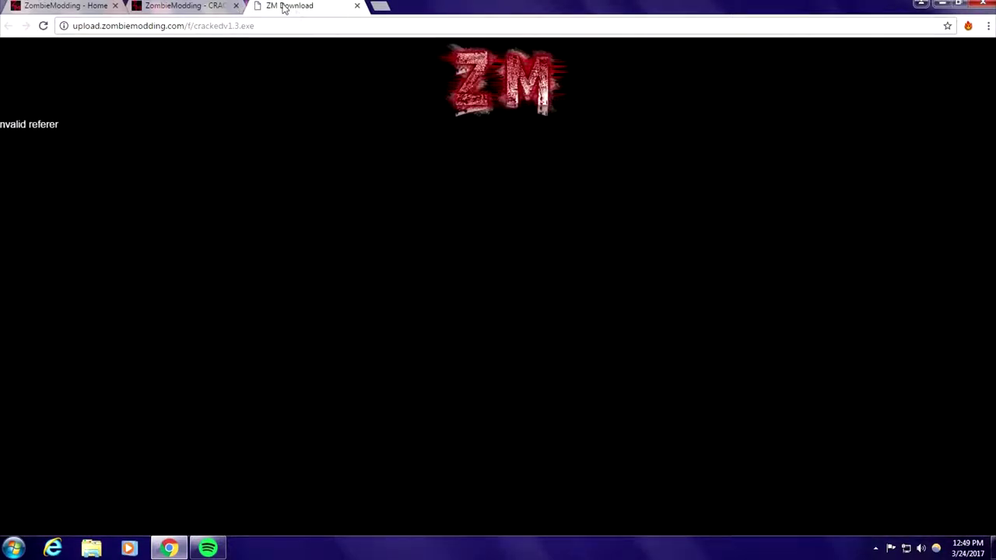
key(ctrl+w)
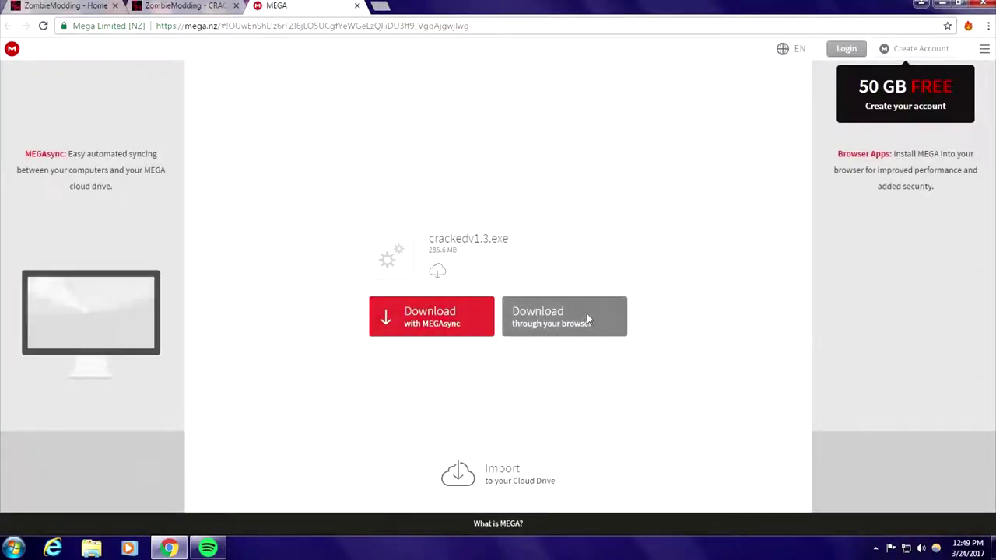
click(586, 317)
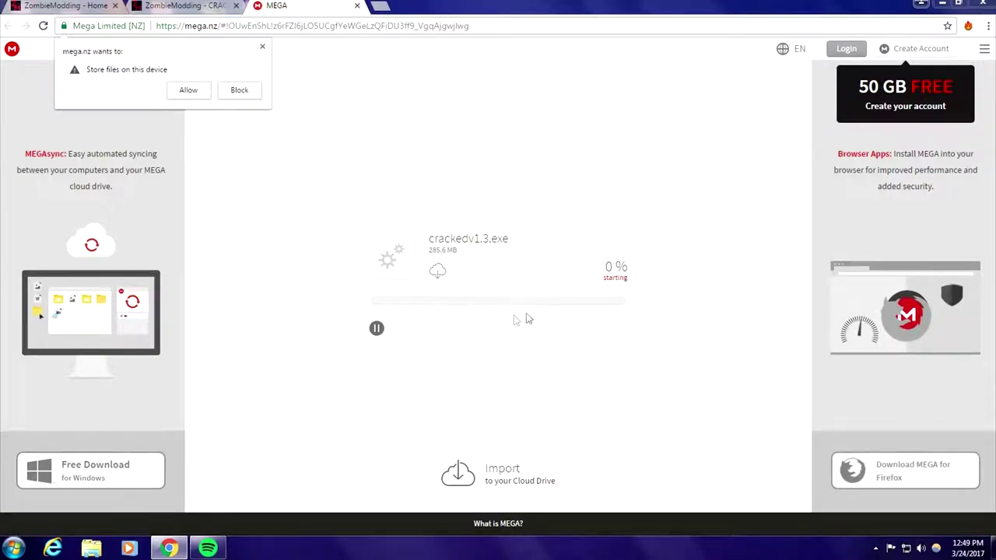
Step: Dismiss MEGA's file-storage prompt and let crackedv1.3.exe (285.6 MB) download to 100%
click(221, 148)
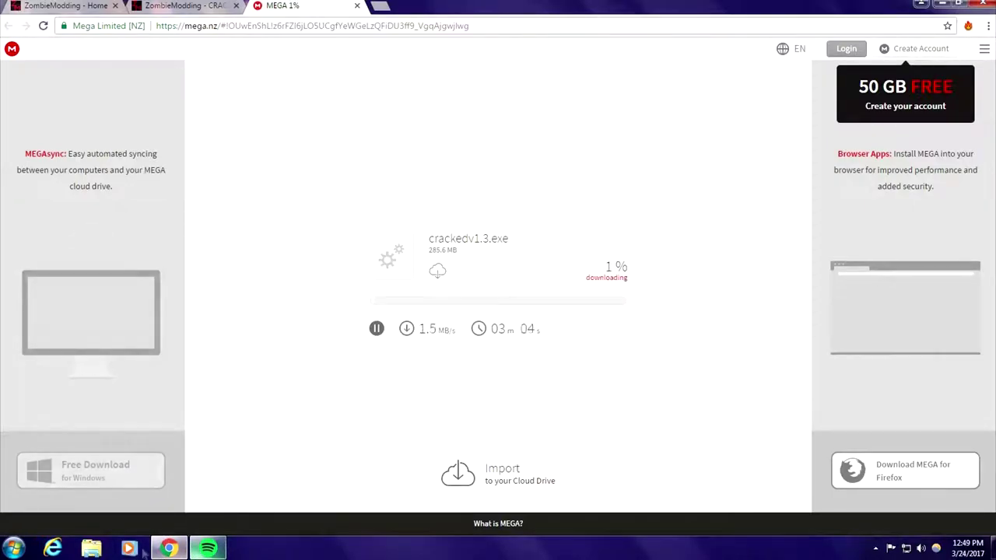
click(875, 549)
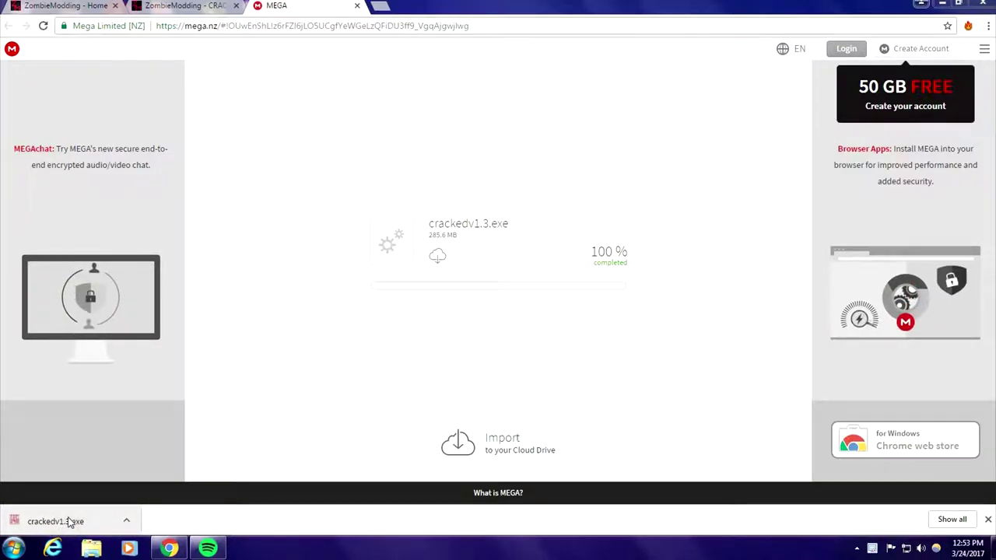
Step: Run crackedv1.3.exe, pass the welcome page, and accept the licence to start extracting the map
click(67, 521)
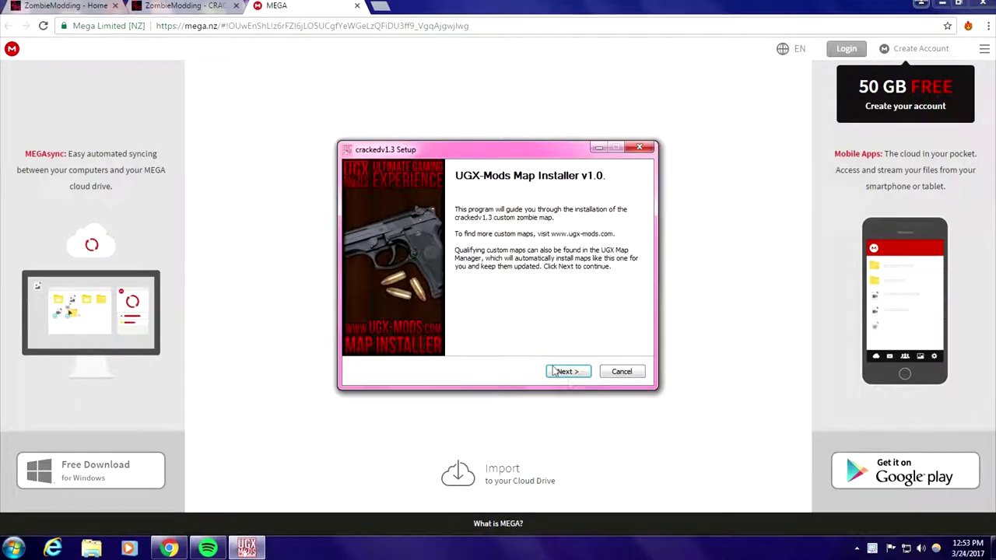
click(570, 372)
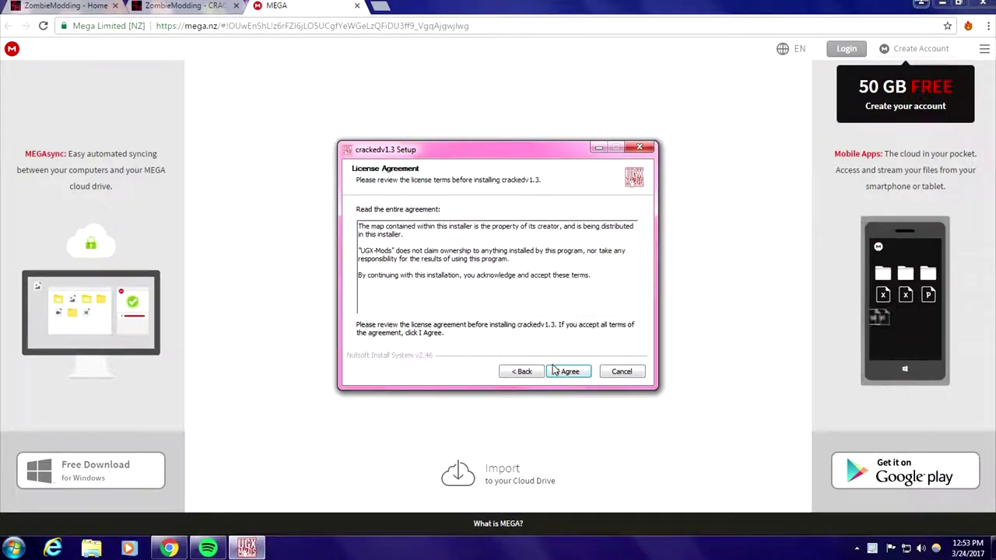
click(556, 372)
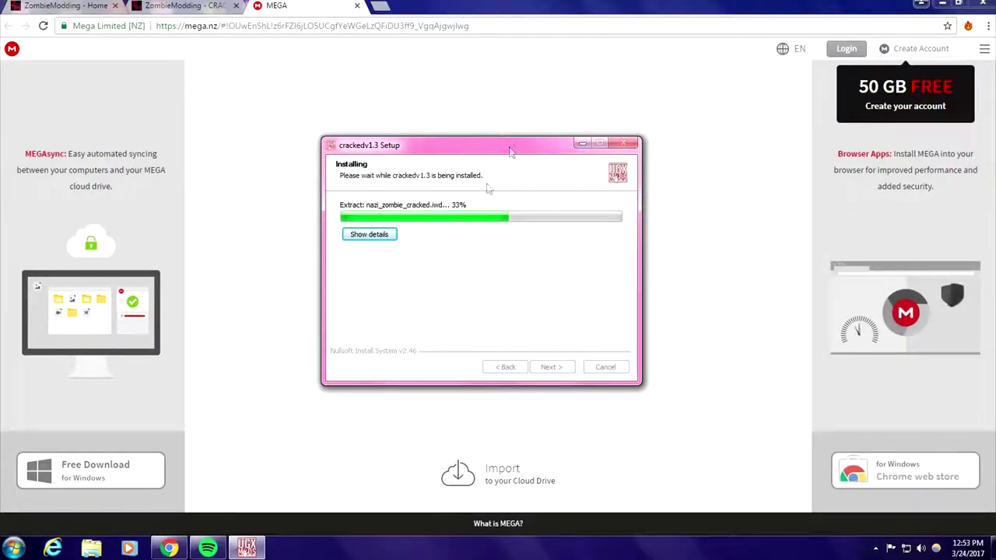
mouse_move(511, 150)
mouse_down()
mouse_move(505, 122)
mouse_move(502, 156)
mouse_up()
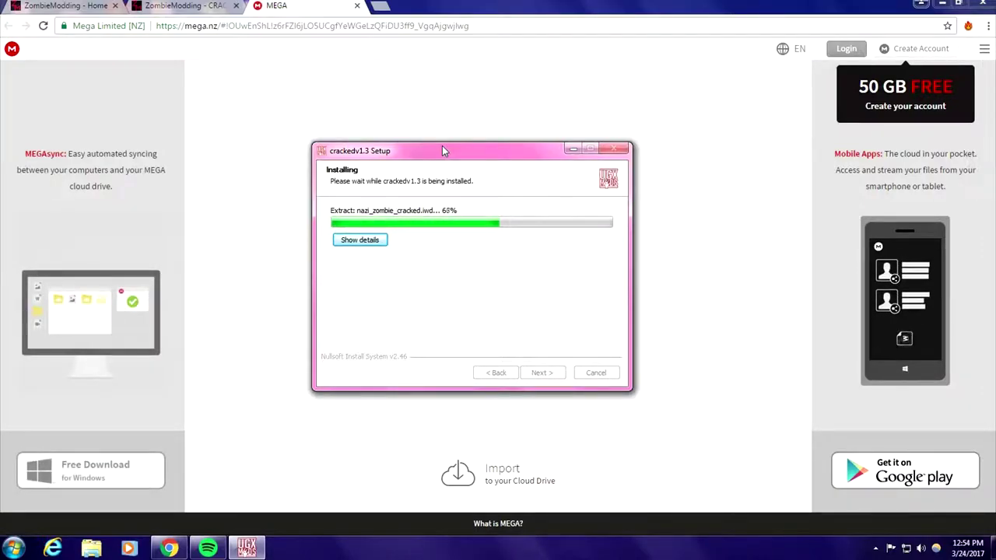
drag(432, 159, 485, 169)
Step: Open ZombieModding's downloads section in a new tab from the CRACKED v1.3 page
click(168, 548)
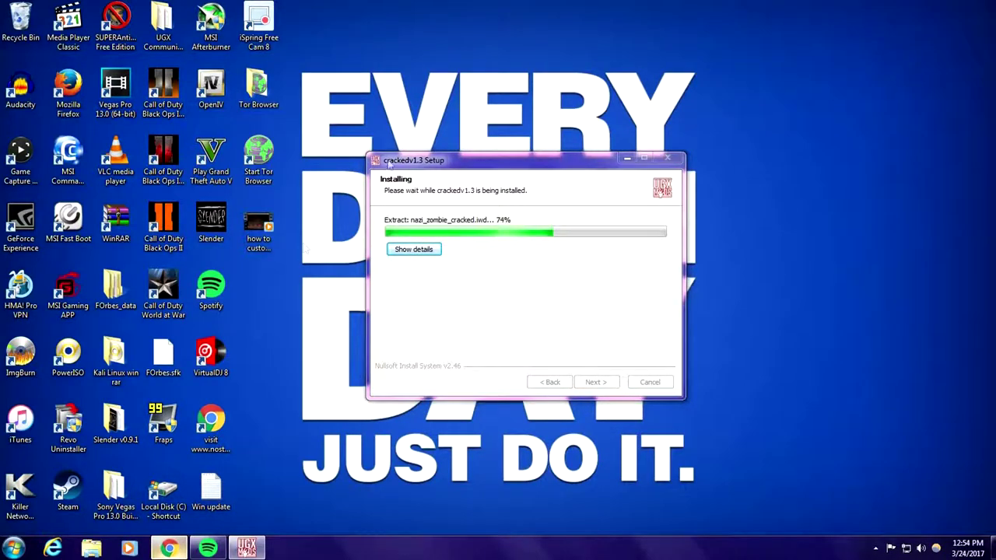
click(260, 550)
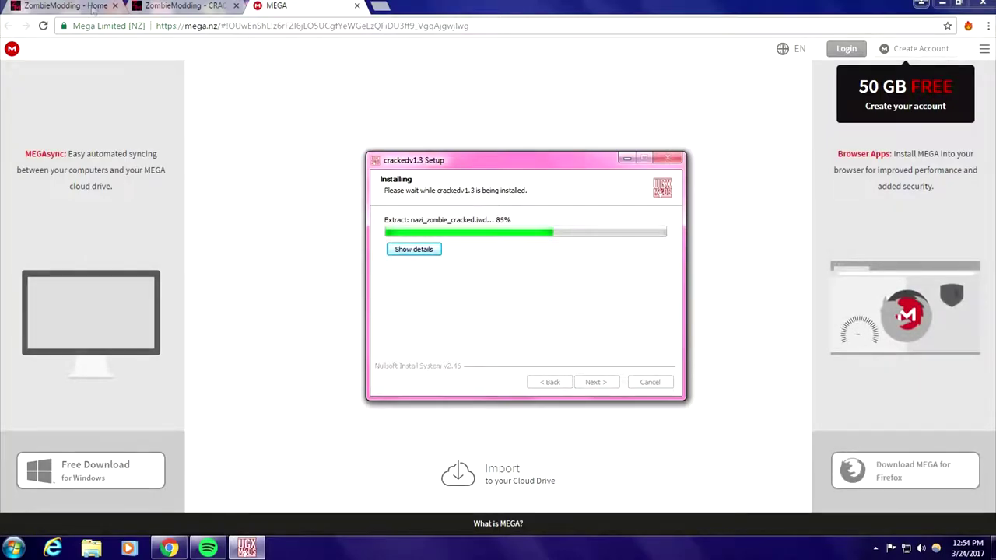
click(184, 6)
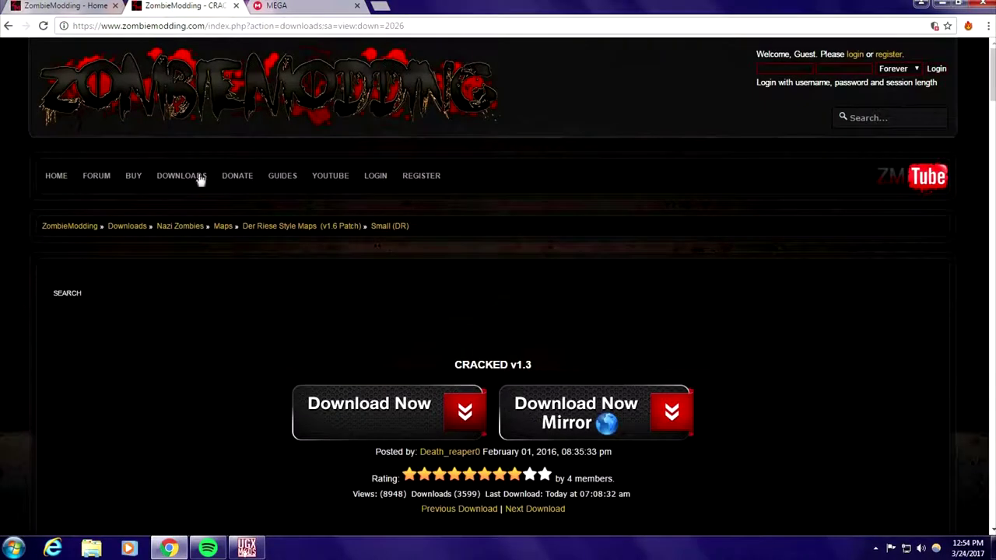
mouse_move(179, 178)
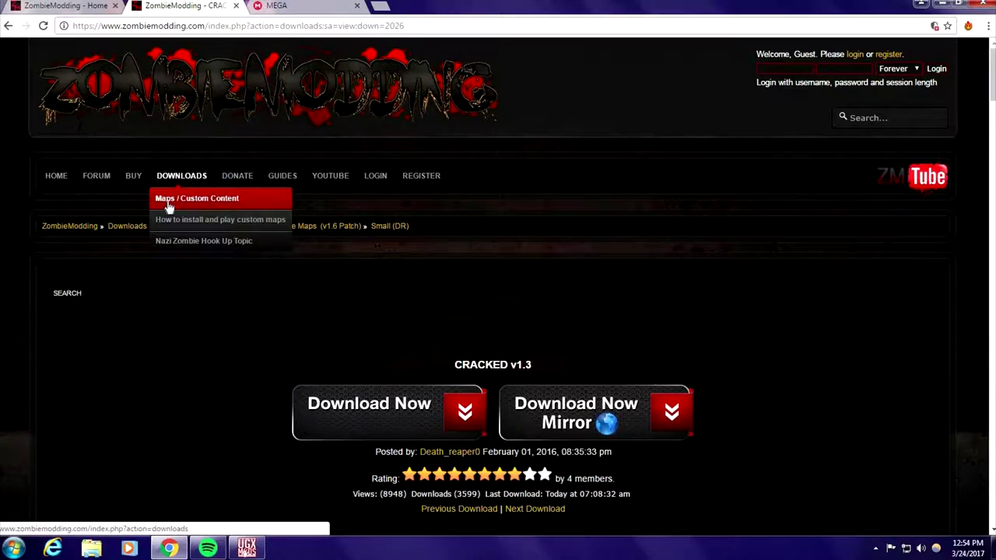
click(179, 177)
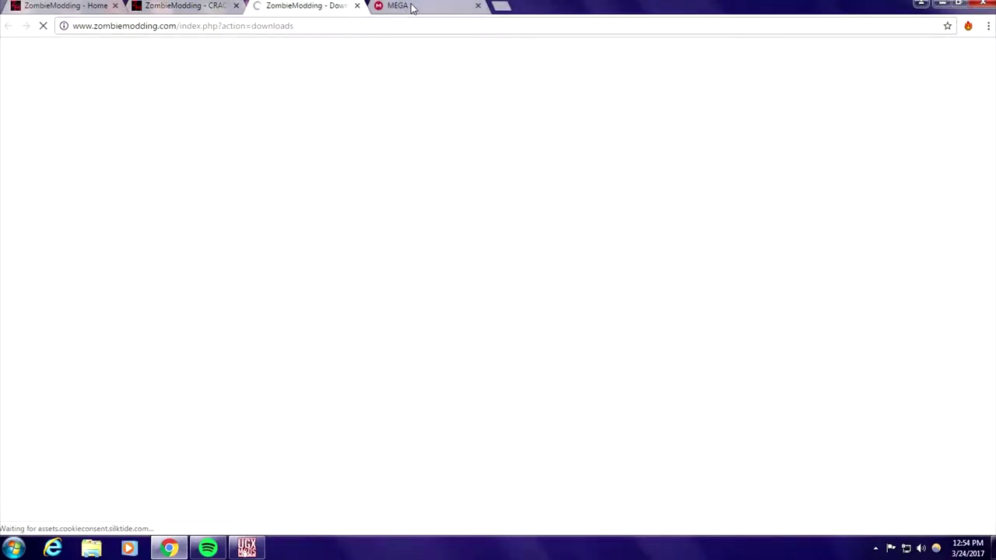
Step: Open the Nazi Zombies downloads category, then close the completed crackedv1.3 installer with Finish
click(405, 6)
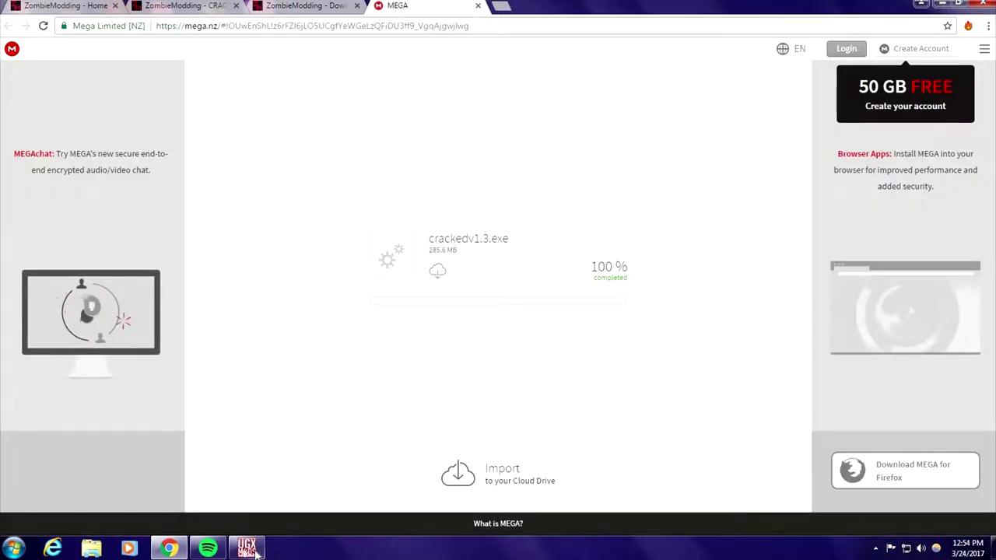
click(296, 8)
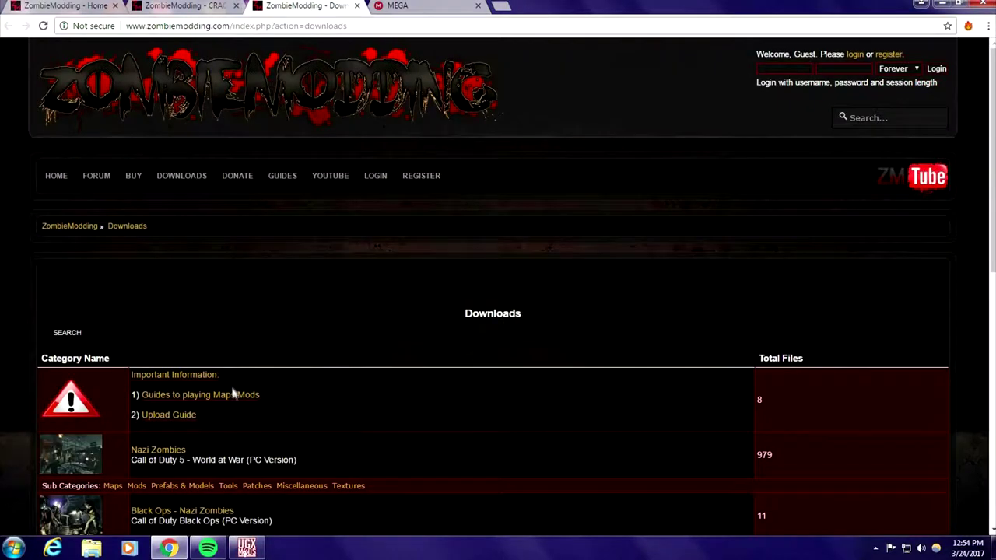
scroll(152, 358, down, 2)
click(138, 265)
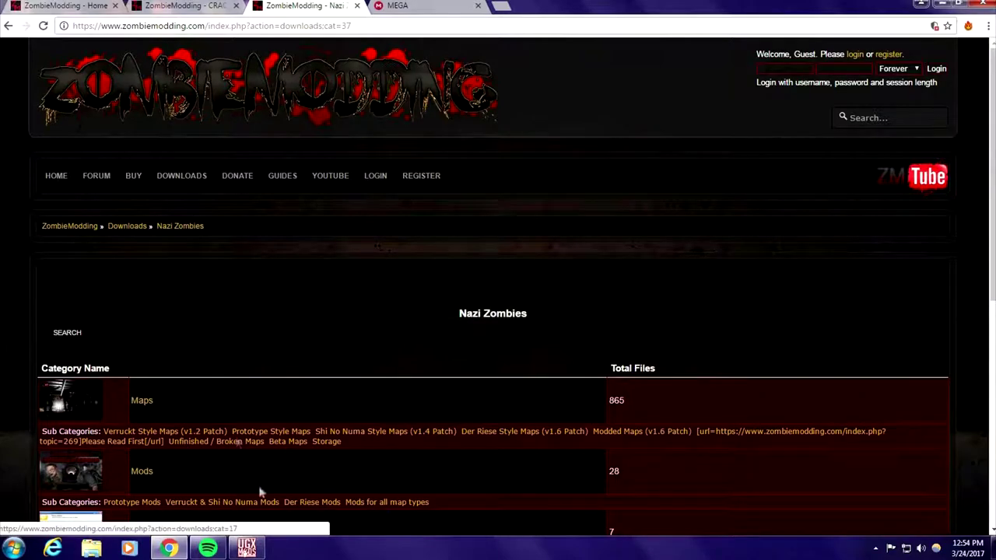
click(247, 548)
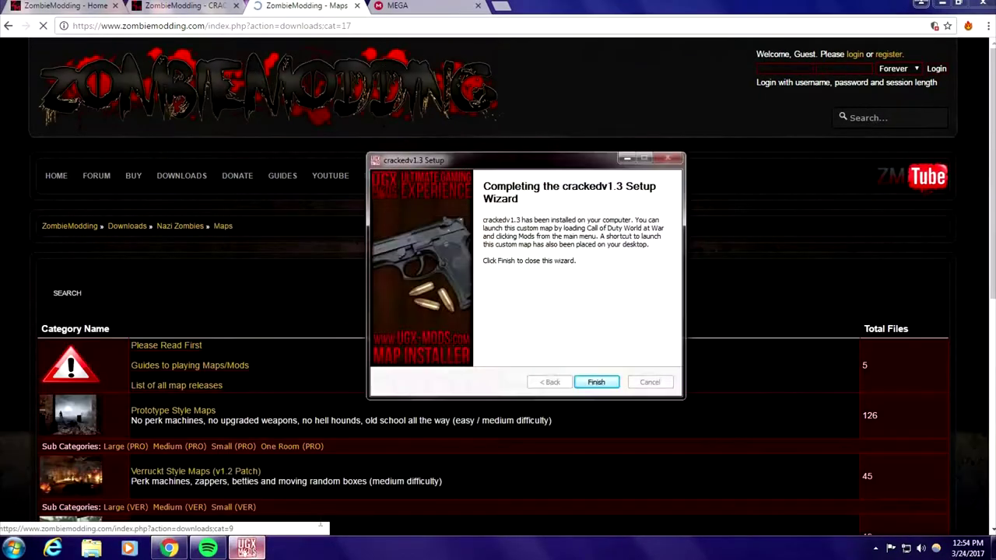
click(596, 381)
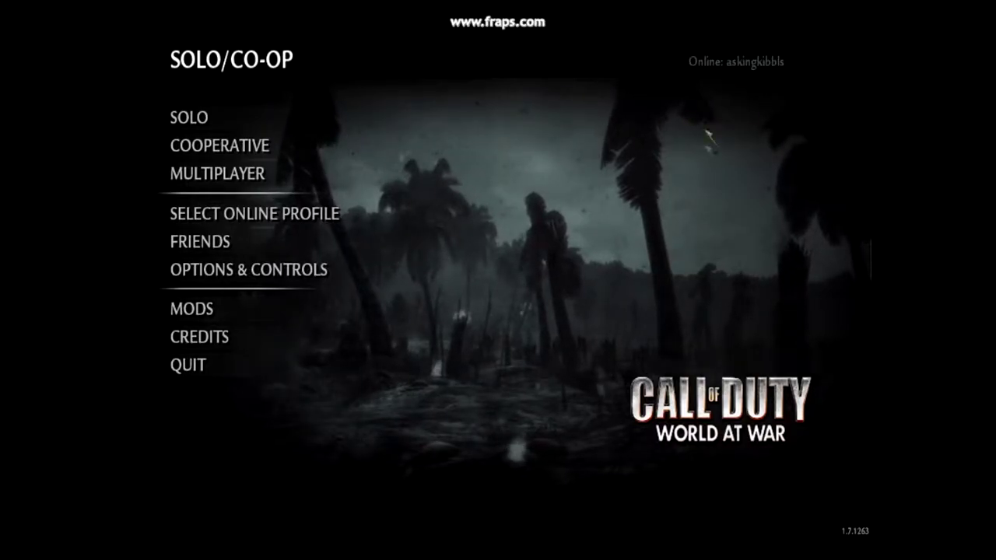
Step: Open World at War's Mods screen to find the installed nazi_zombie_cracked map
click(241, 313)
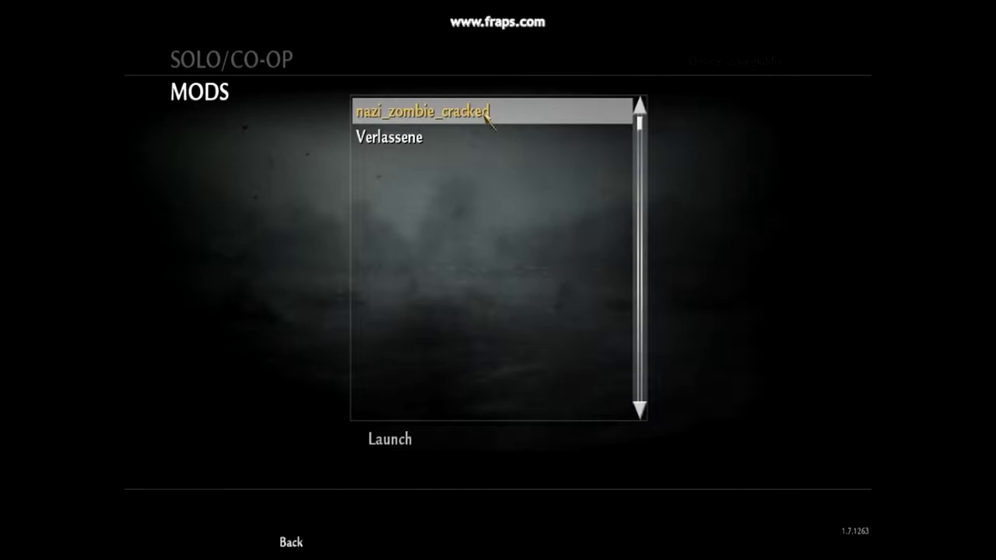